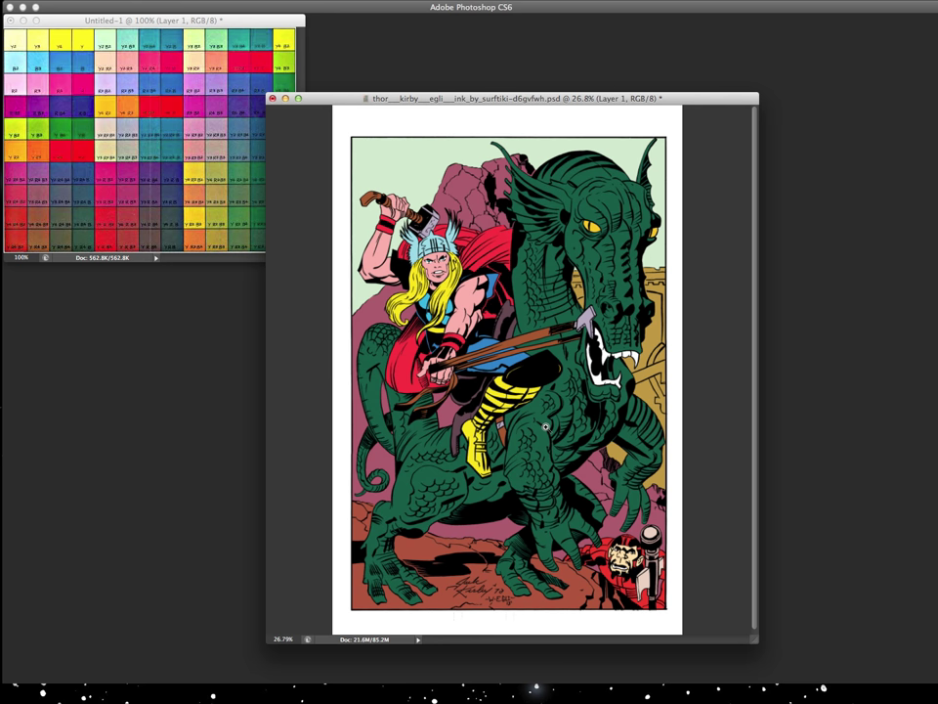
Step: Show the Thor artwork in full-screen mode and make the flats copy layer active
{"action": "left_click", "coordinate": [282, 35]}
{"action": "left_click", "coordinate": [12, 19]}
{"action": "left_click", "coordinate": [322, 171]}
{"action": "key", "text": "f"}
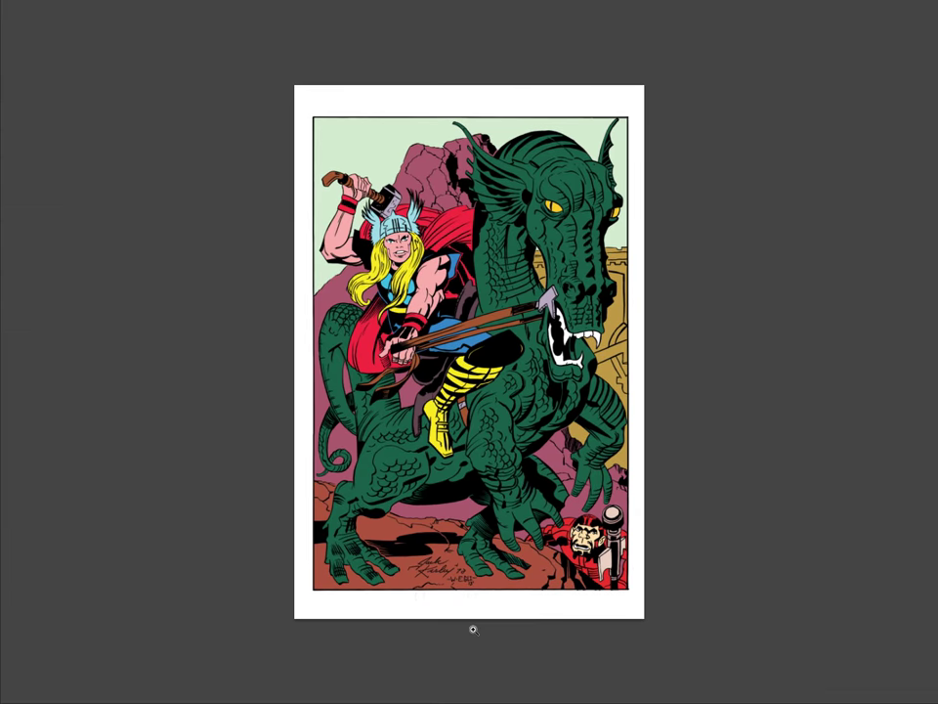
{"action": "left_click", "coordinate": [819, 422]}
{"action": "left_click", "coordinate": [820, 422]}
{"action": "left_click", "coordinate": [849, 445]}
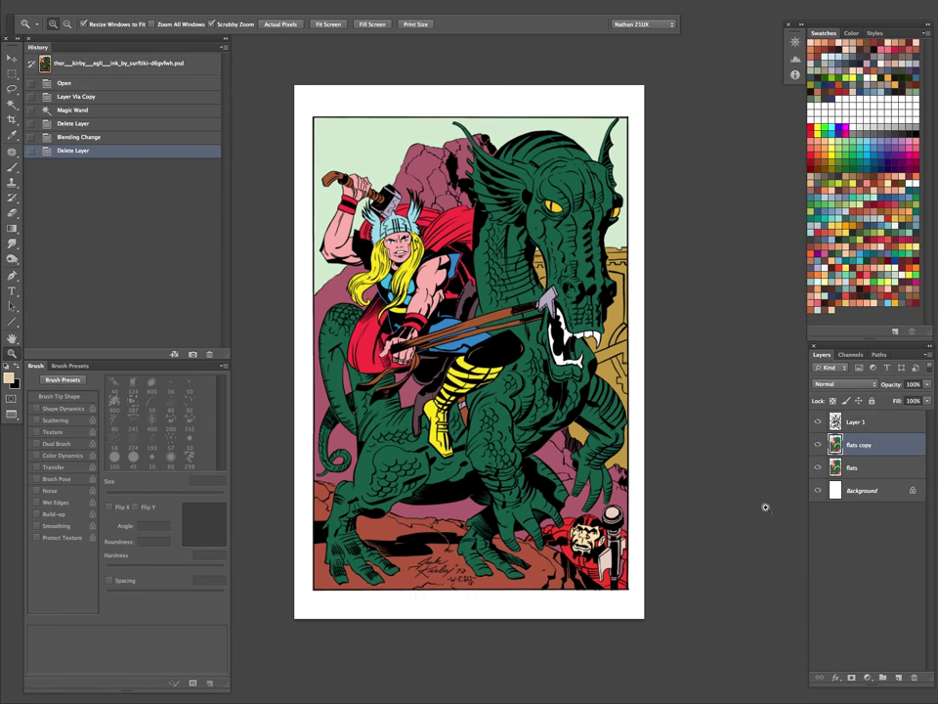
Step: Select all of Thor's pink skin areas on the flats copy layer with the Magic Wand, with Contiguous turned off
{"action": "key", "text": "super+d"}
{"action": "key", "text": "super+plus"}
{"action": "key", "text": "super+plus"}
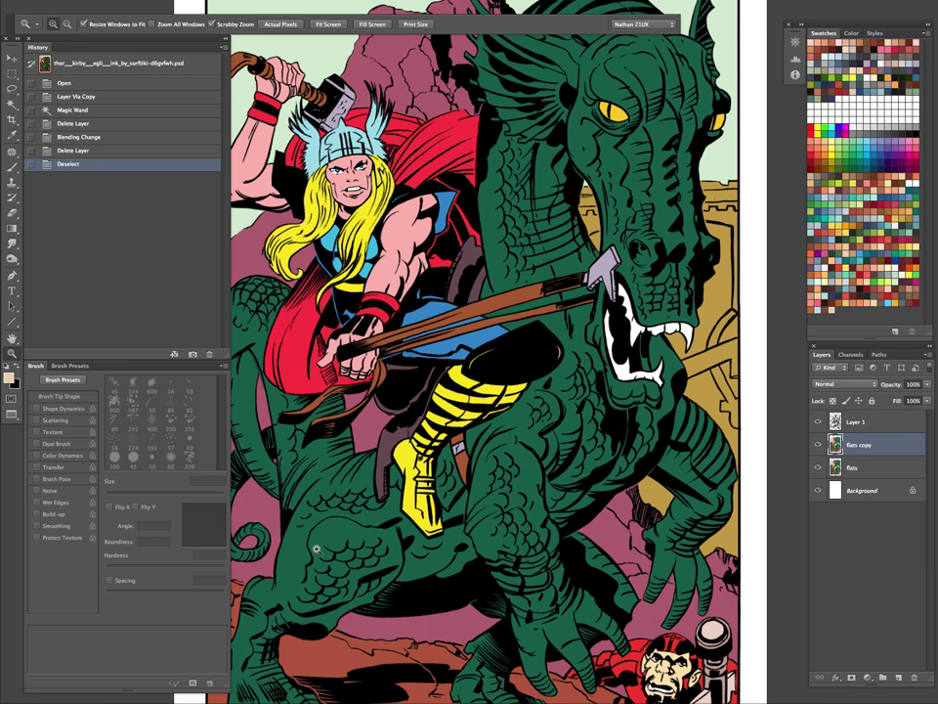
{"action": "left_click_drag", "start_coordinate": [500, 470], "coordinate": [467, 513]}
{"action": "key", "text": "w"}
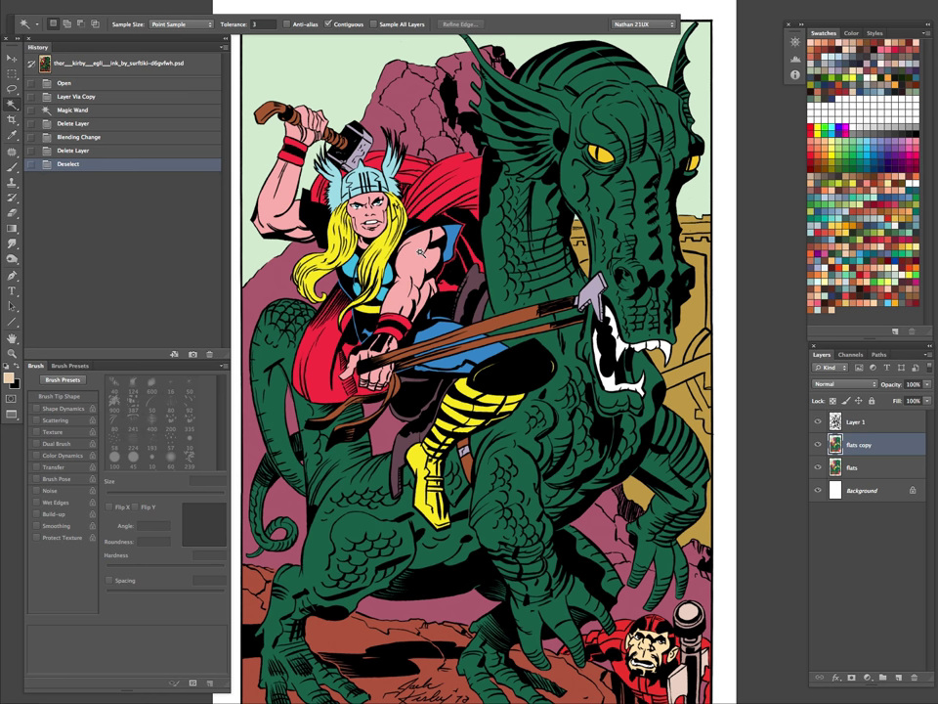
{"action": "left_click", "coordinate": [423, 253]}
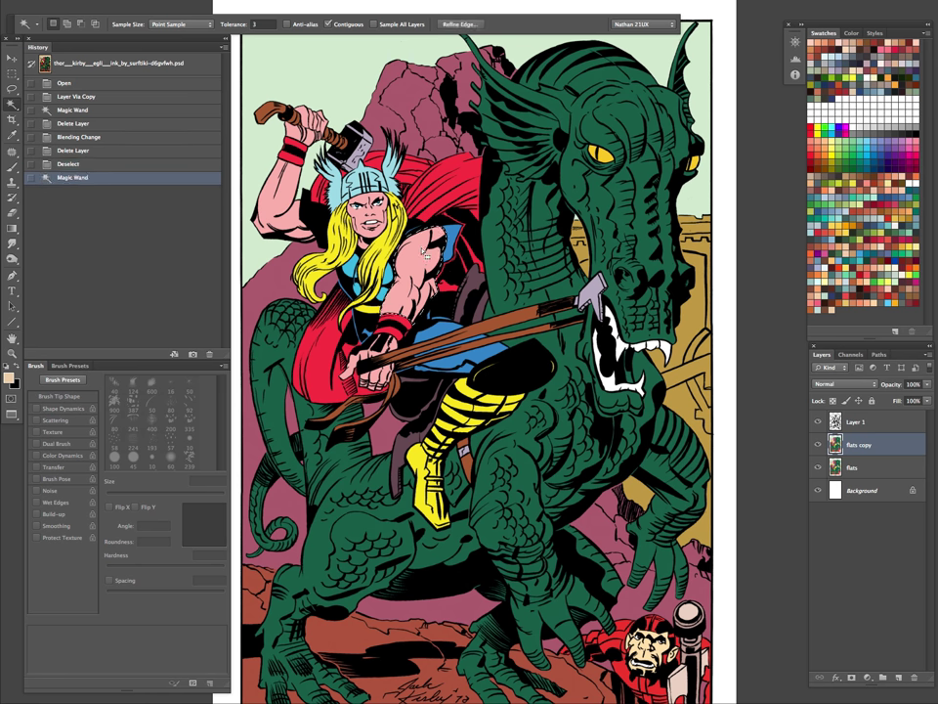
{"action": "left_click", "coordinate": [342, 24]}
{"action": "key", "text": "ctrl+d"}
{"action": "left_click", "coordinate": [318, 190]}
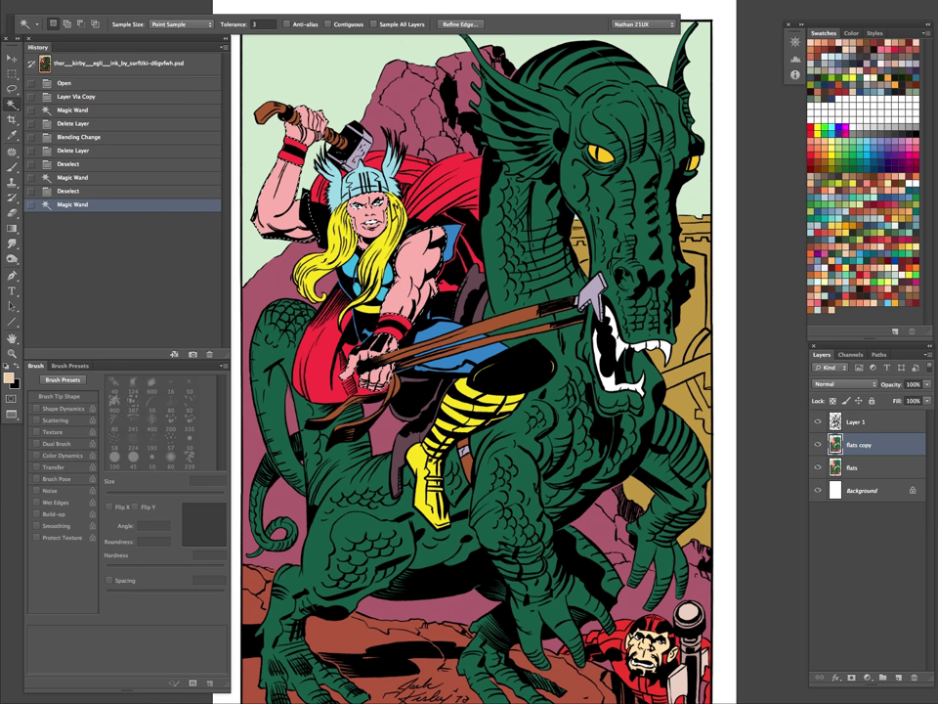
Step: Try a Color Halftone with a maximum radius of 8 pixels on the selected skin, then undo it
{"action": "left_click_drag", "start_coordinate": [218, 188], "coordinate": [424, 403]}
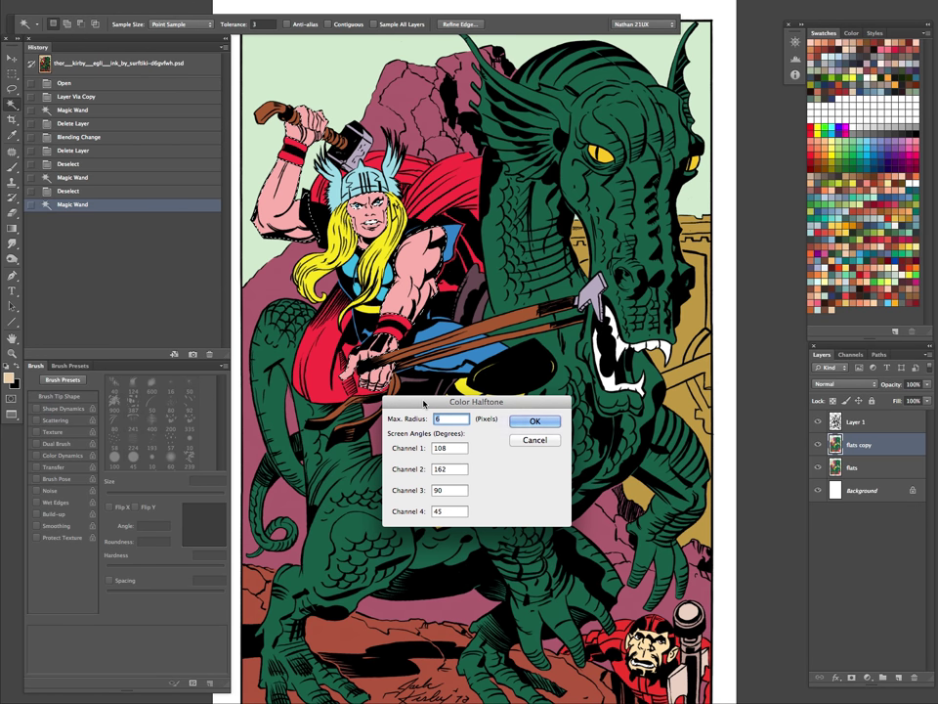
{"action": "left_click", "coordinate": [442, 418]}
{"action": "key", "text": "Return"}
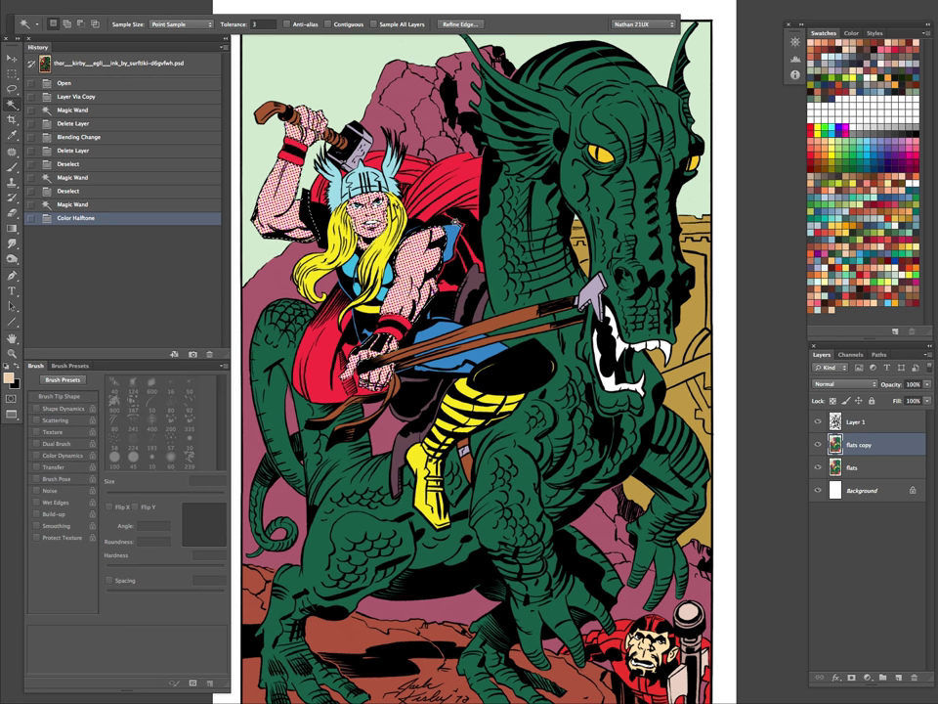
{"action": "key", "text": "ctrl+z"}
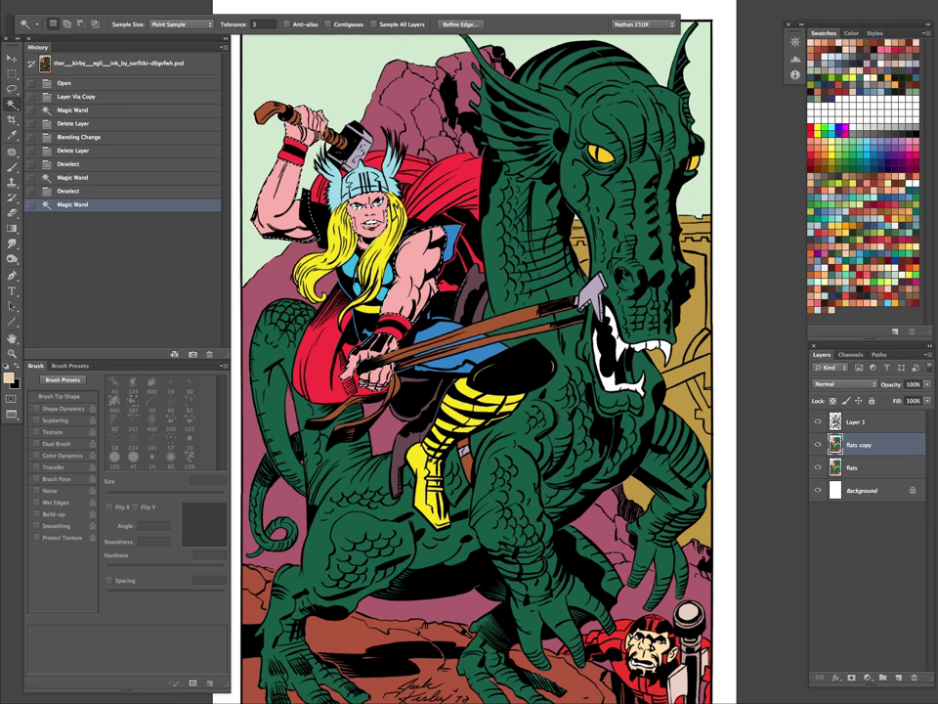
Step: Apply Color Halftone to the selected skin with a maximum radius of 6 pixels
{"action": "key", "text": "super+alt+f"}
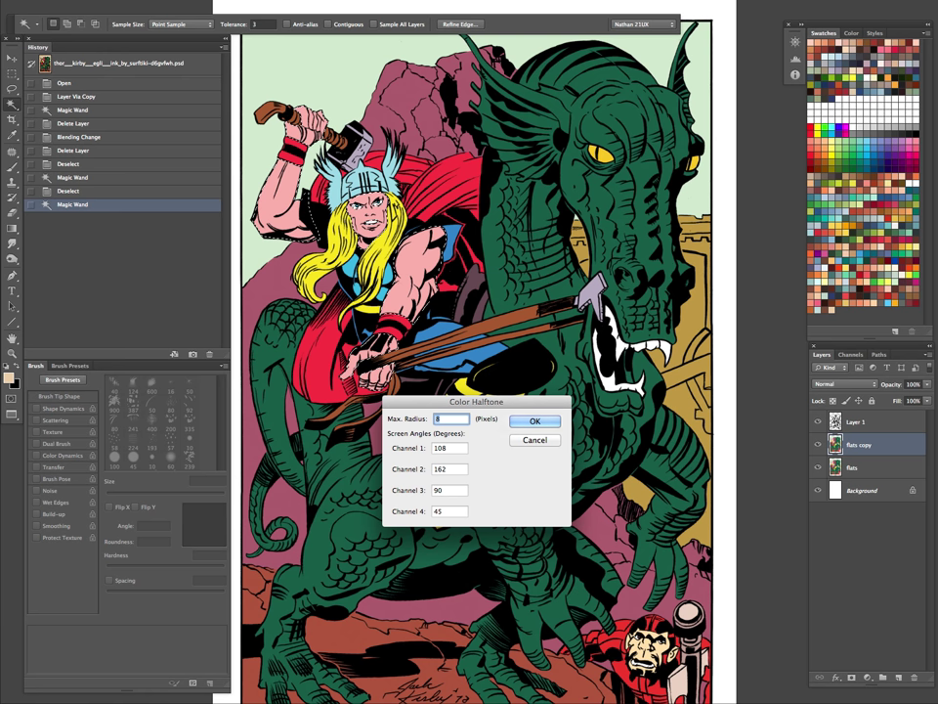
{"action": "type", "text": "6"}
{"action": "key", "text": "Return"}
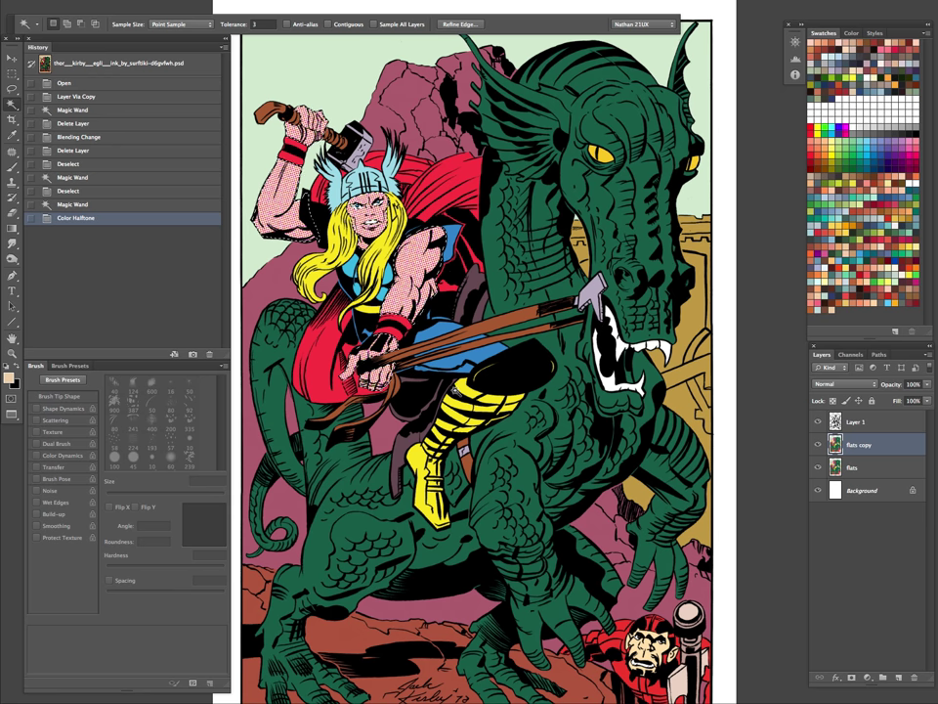
Step: Fade the Color Halftone on Thor's skin to 25% opacity, trying 50% first
{"action": "key", "text": "z"}
{"action": "left_click_drag", "start_coordinate": [487, 354], "coordinate": [433, 447]}
{"action": "left_click", "coordinate": [390, 495]}
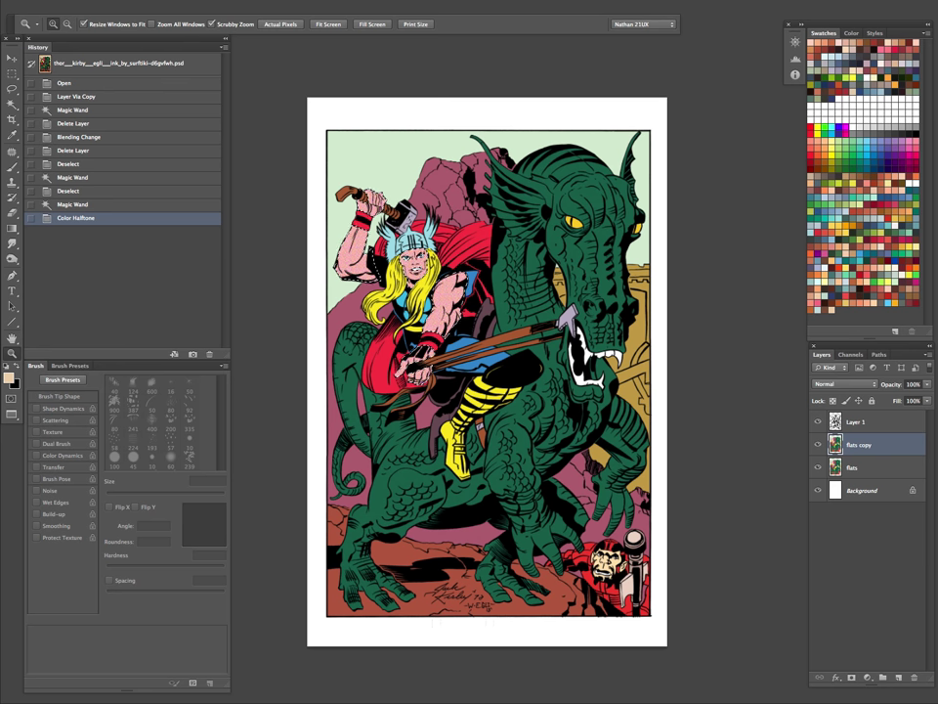
{"action": "key", "text": "super+shift+f"}
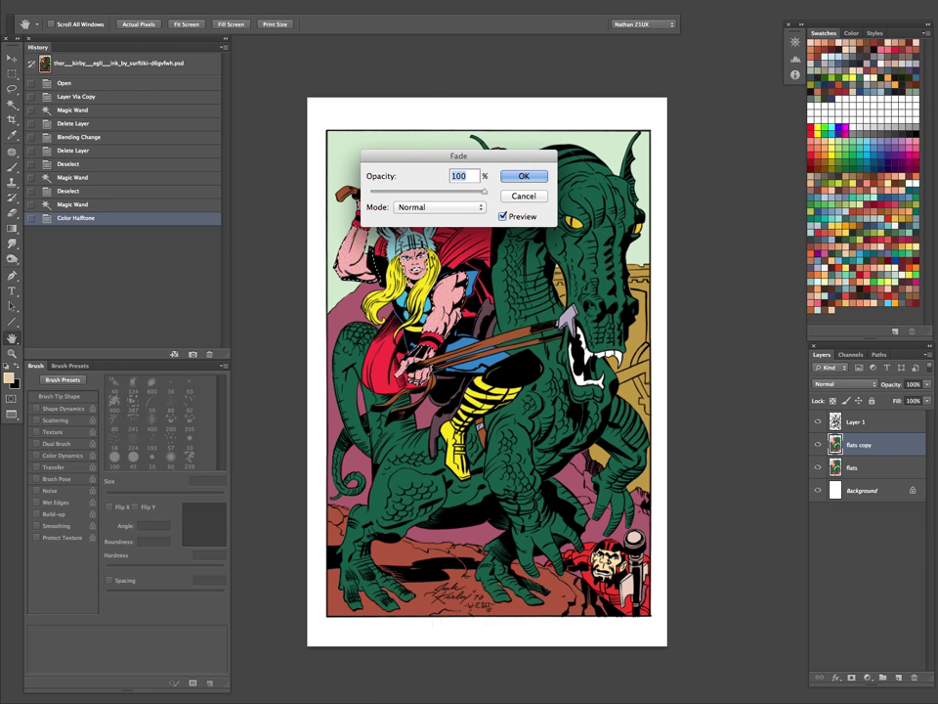
{"action": "left_click_drag", "start_coordinate": [493, 154], "coordinate": [539, 301]}
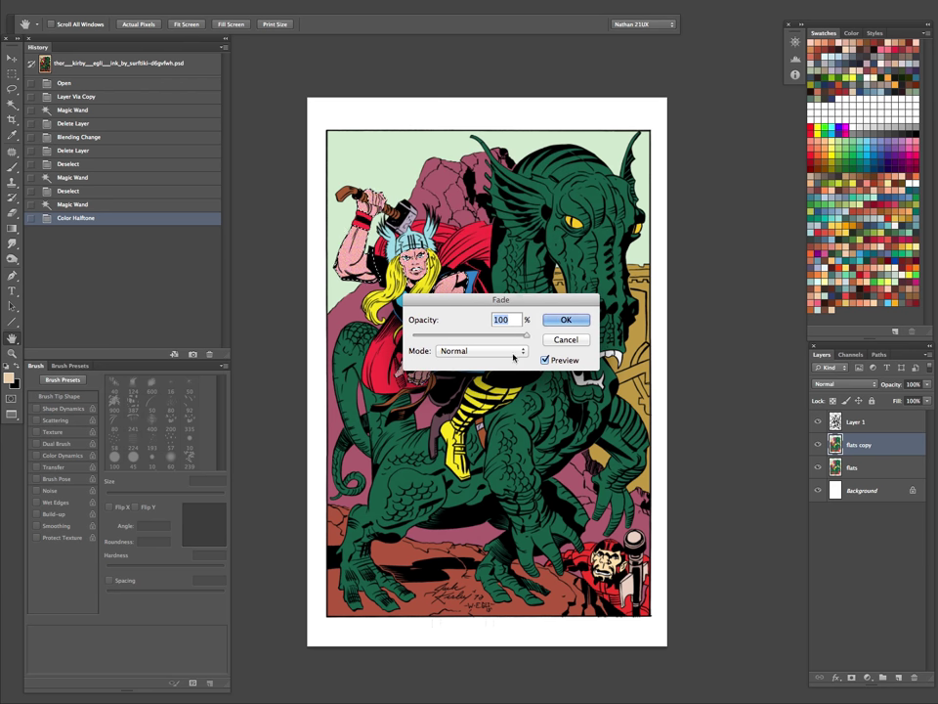
{"action": "type", "text": "50"}
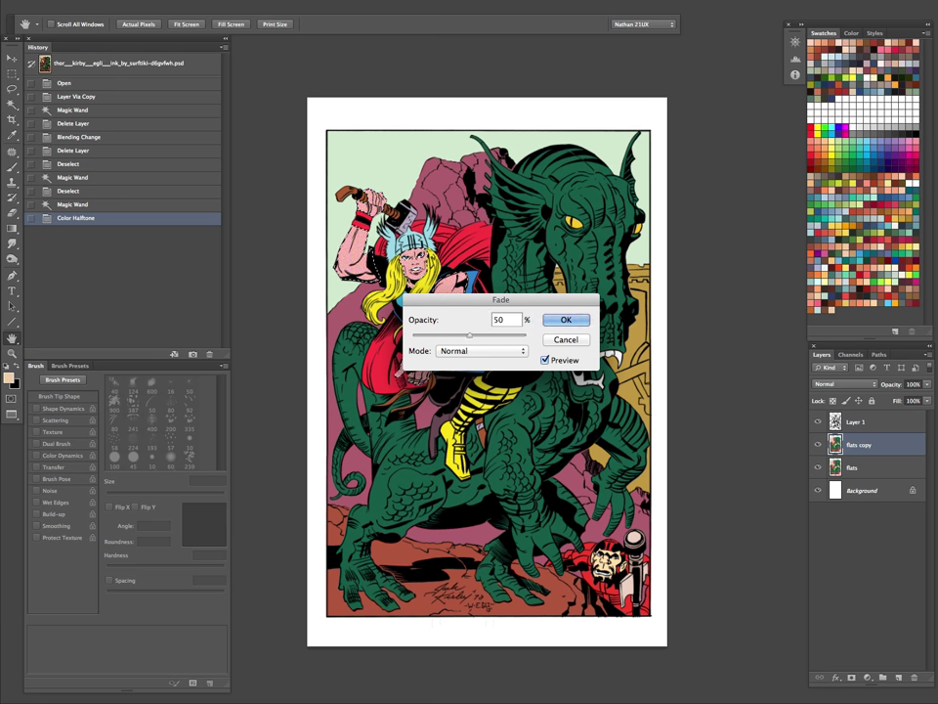
{"action": "left_click", "coordinate": [566, 321]}
{"action": "key", "text": "super+plus"}
{"action": "key", "text": "super+plus"}
{"action": "key", "text": "super+plus"}
{"action": "left_click_drag", "start_coordinate": [540, 200], "coordinate": [669, 378]}
{"action": "left_click_drag", "start_coordinate": [505, 323], "coordinate": [441, 335]}
{"action": "key", "text": "Return"}
Step: Replace the selection with the face color of the red-suited villain and apply the same Color Halftone to it
{"action": "key", "text": "super+minus"}
{"action": "key", "text": "super+minus"}
{"action": "key", "text": "super+minus"}
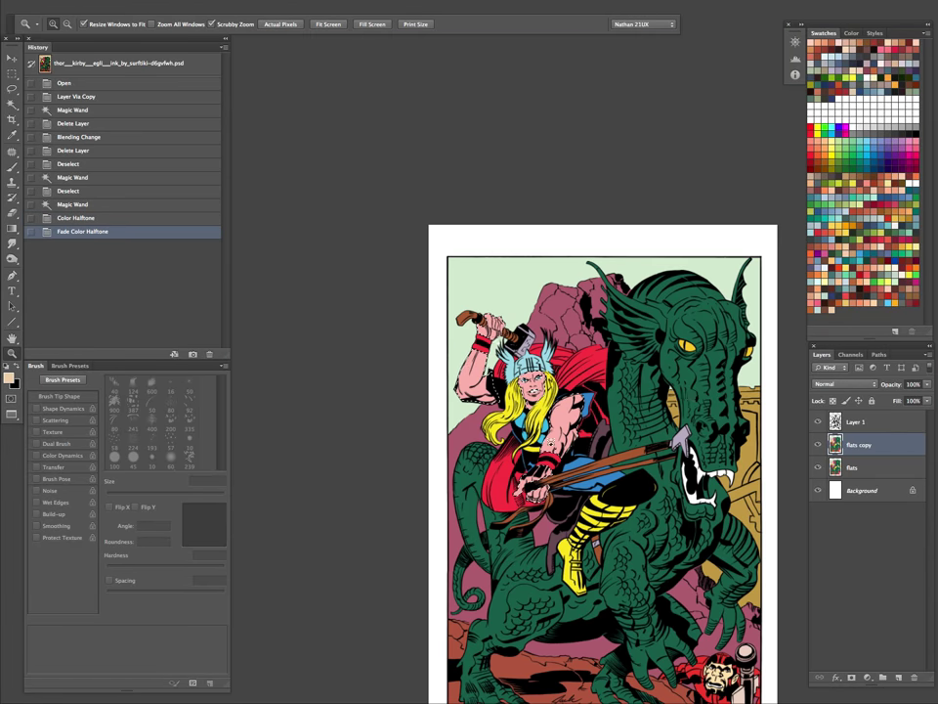
{"action": "key", "text": "super+plus"}
{"action": "key", "text": "super+plus"}
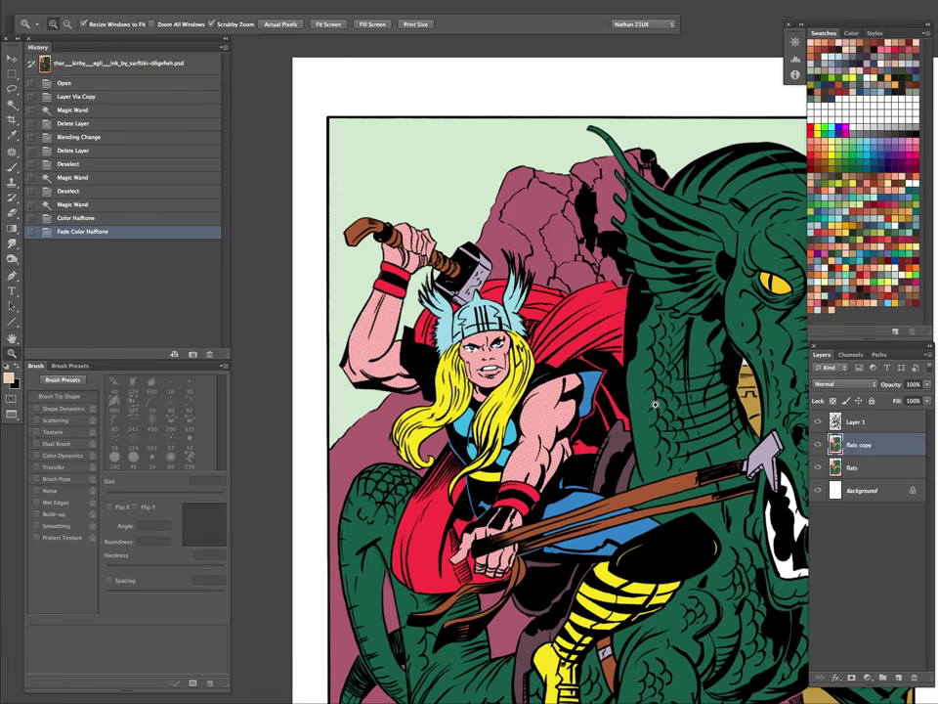
{"action": "key", "text": "super+0"}
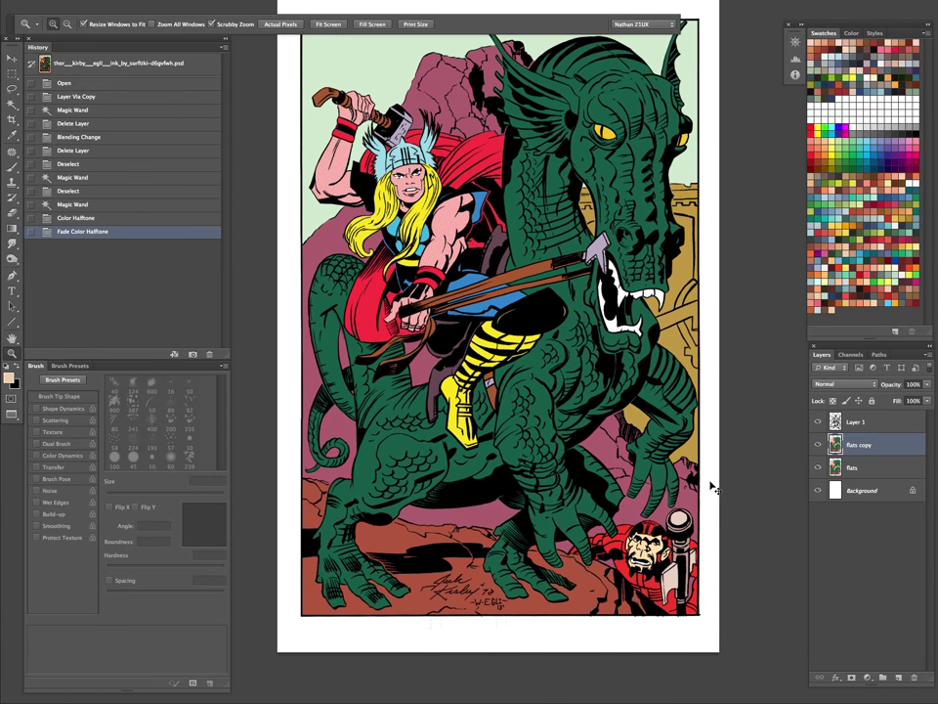
{"action": "key", "text": "w"}
{"action": "key", "text": "super+d"}
{"action": "left_click", "coordinate": [605, 681]}
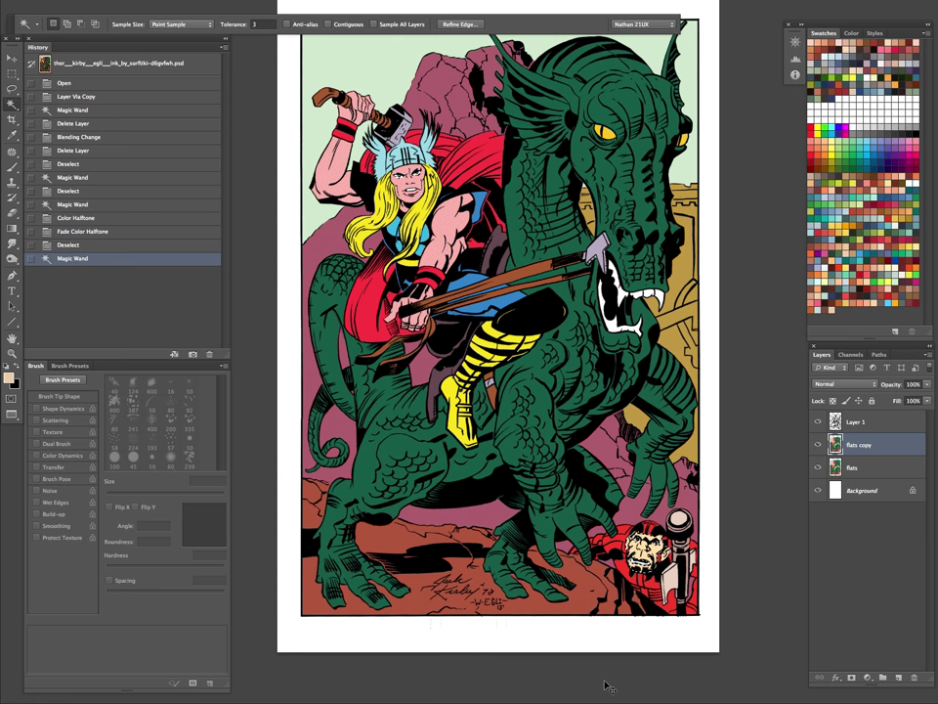
{"action": "key", "text": "super+f"}
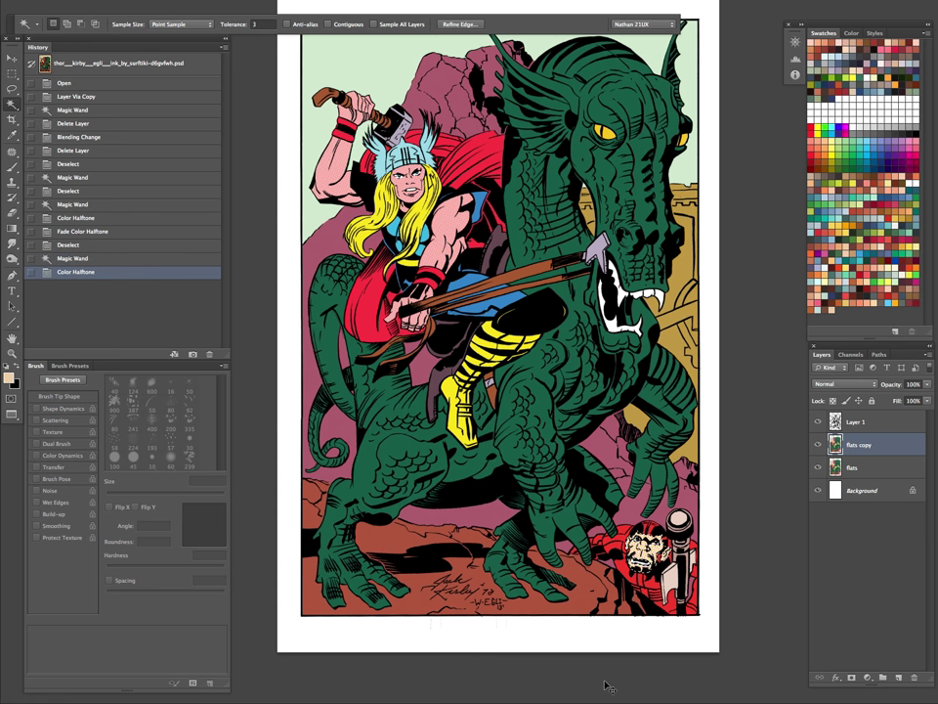
Step: Fade the Color Halftone on the villain's face to 25% opacity and clear the selection
{"action": "key", "text": "super+shift+f"}
{"action": "type", "text": "25"}
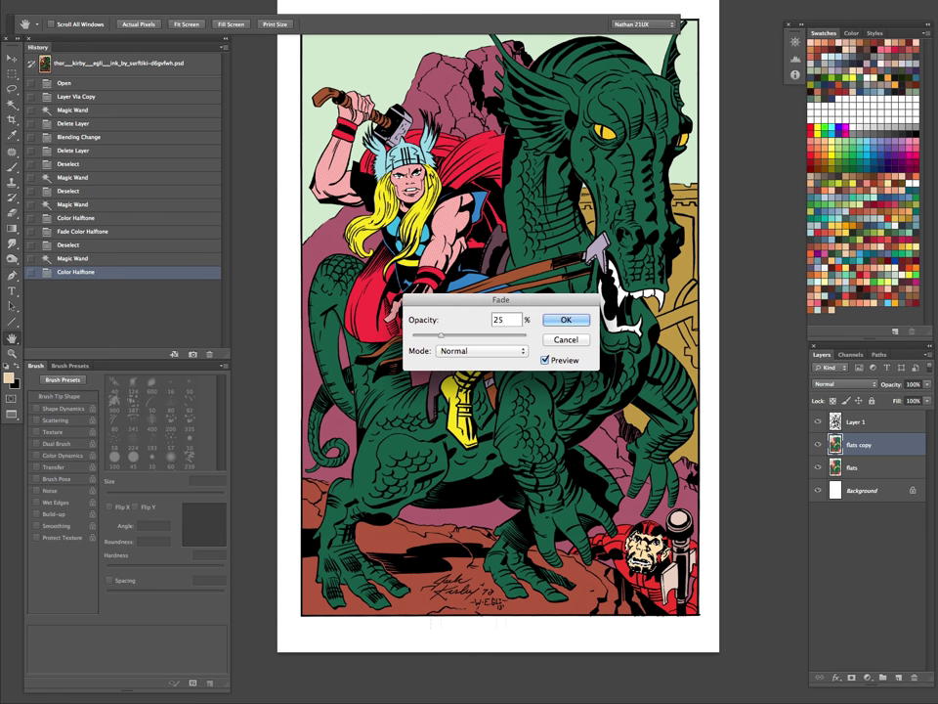
{"action": "key", "text": "Return"}
{"action": "key", "text": "super+d"}
Step: Examine the halftone dots across the artwork and compare it with the Layer 1 line art hidden and shown
{"action": "key", "text": "z"}
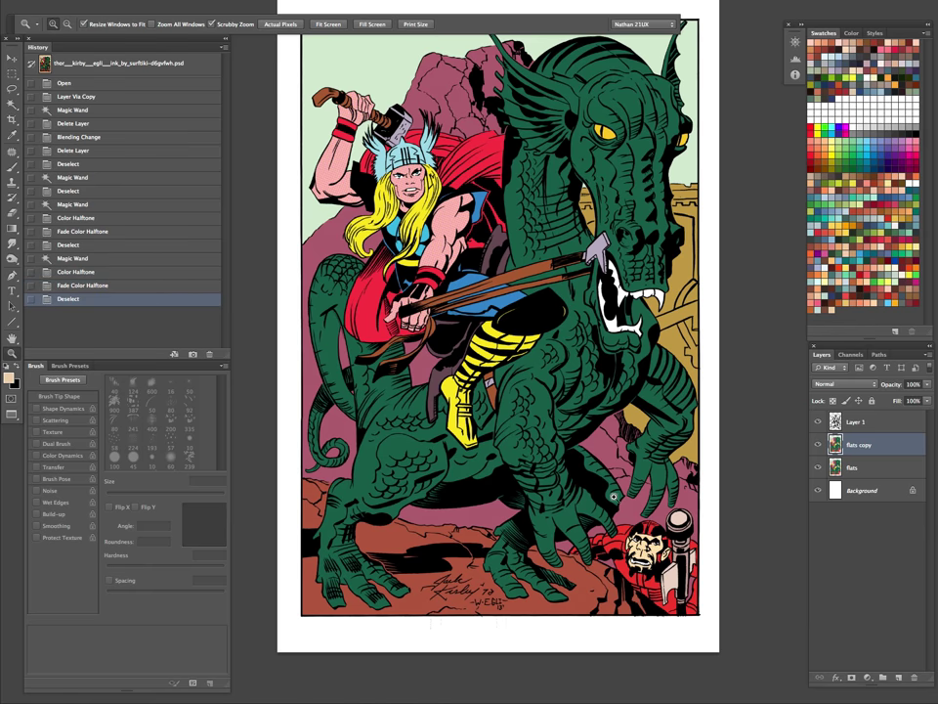
{"action": "left_click", "coordinate": [704, 515]}
{"action": "left_click_drag", "start_coordinate": [703, 516], "coordinate": [641, 396]}
{"action": "left_click_drag", "start_coordinate": [549, 251], "coordinate": [598, 522]}
{"action": "left_click_drag", "start_coordinate": [527, 382], "coordinate": [507, 503]}
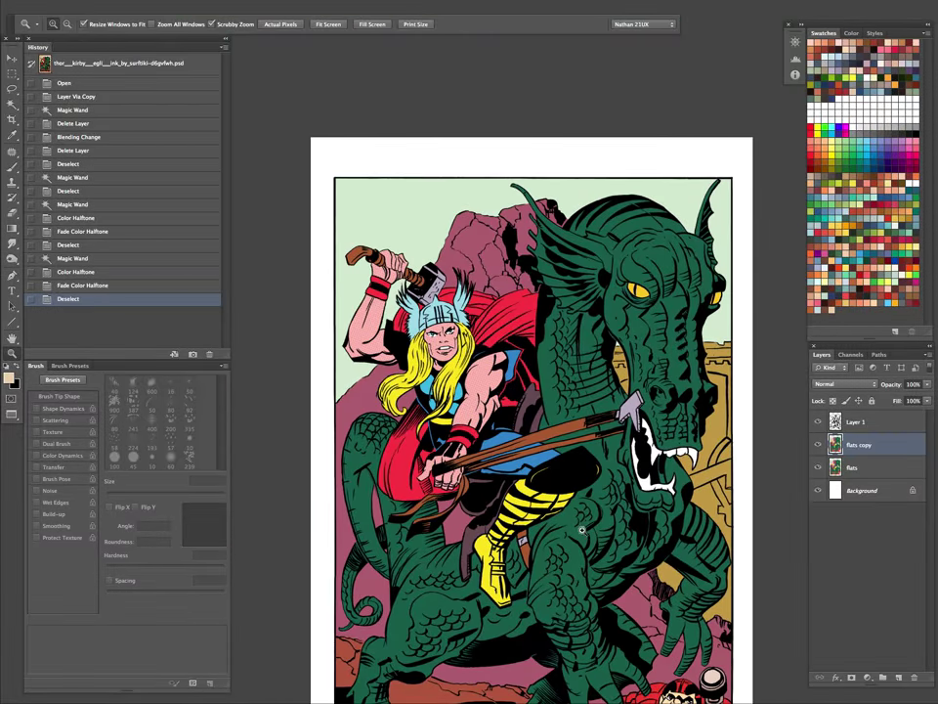
{"action": "scroll", "coordinate": [585, 531], "scroll_direction": "down", "scroll_amount": 5}
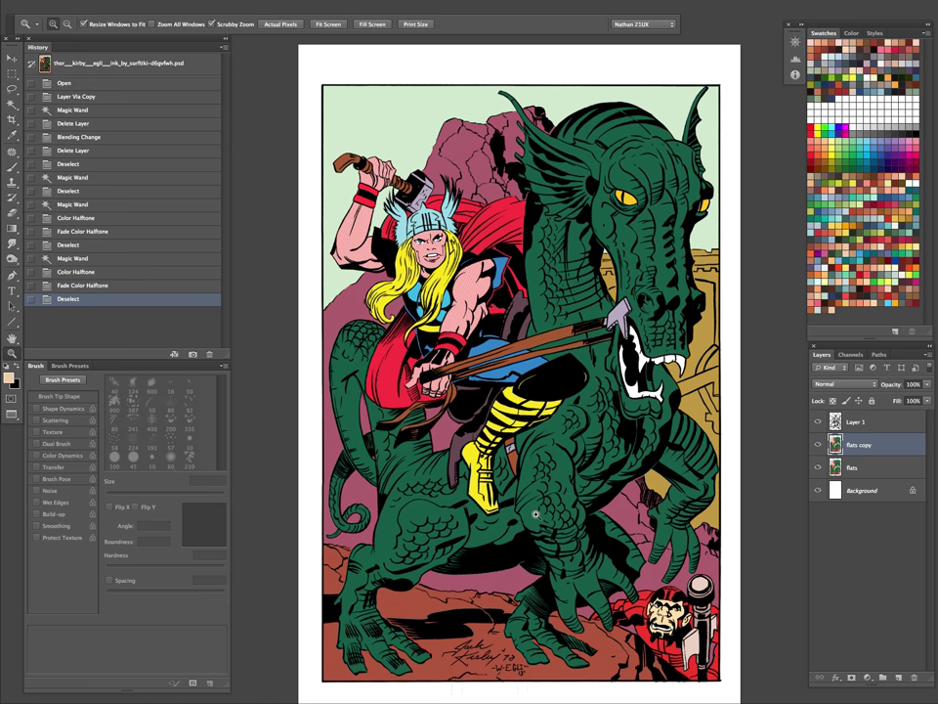
{"action": "left_click", "coordinate": [860, 421]}
{"action": "left_click", "coordinate": [818, 421]}
{"action": "left_click", "coordinate": [818, 421]}
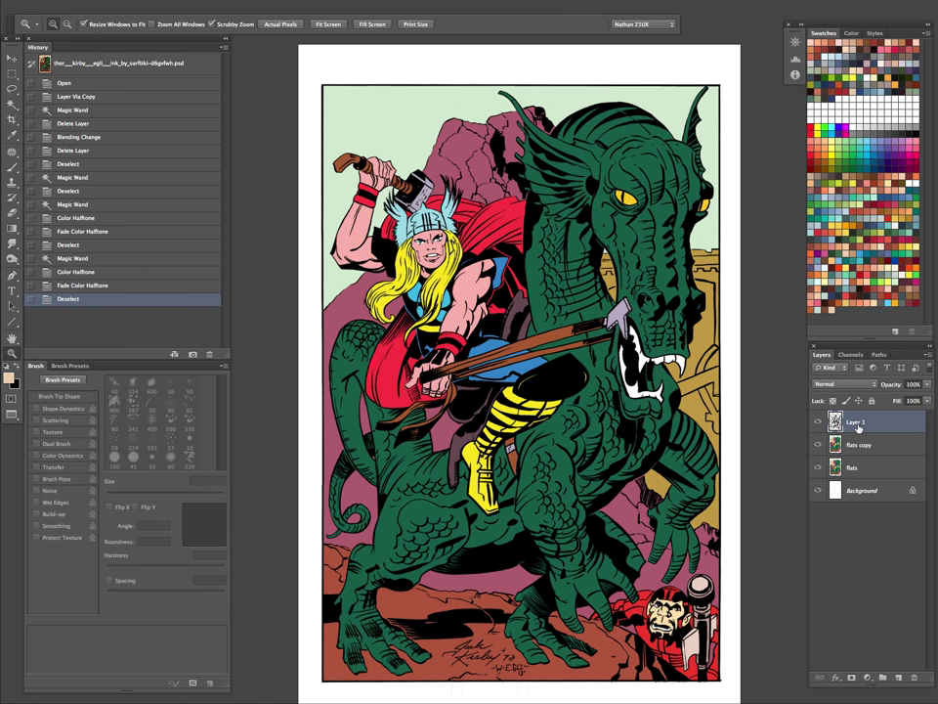
Step: Select the light blue areas of Thor's winged helmet on the flats copy layer with the Magic Wand
{"action": "left_click", "coordinate": [853, 448]}
{"action": "key", "text": "w"}
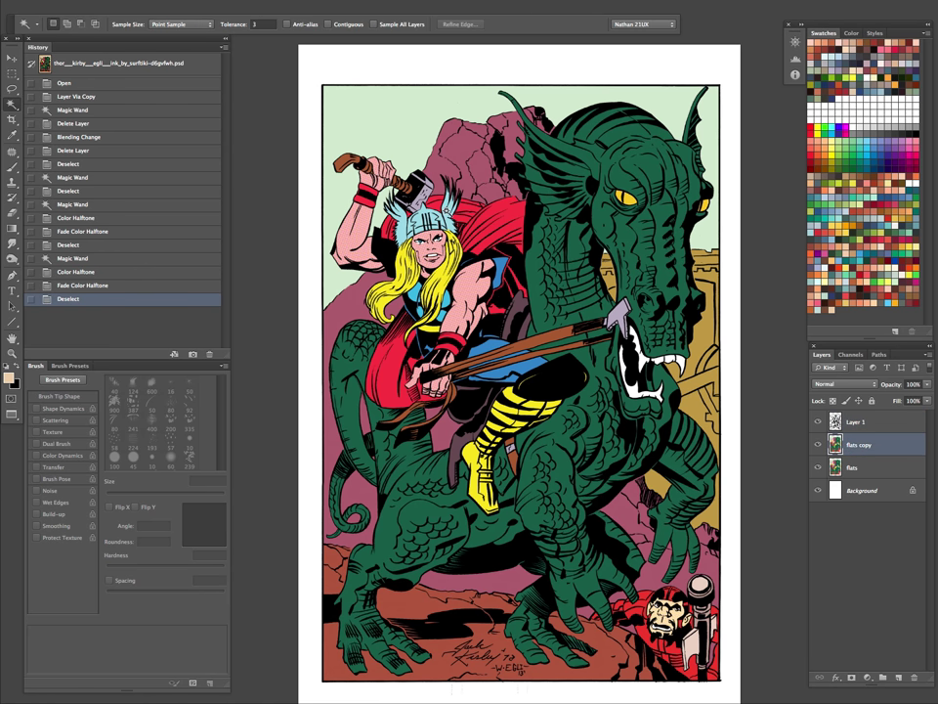
{"action": "left_click", "coordinate": [335, 159]}
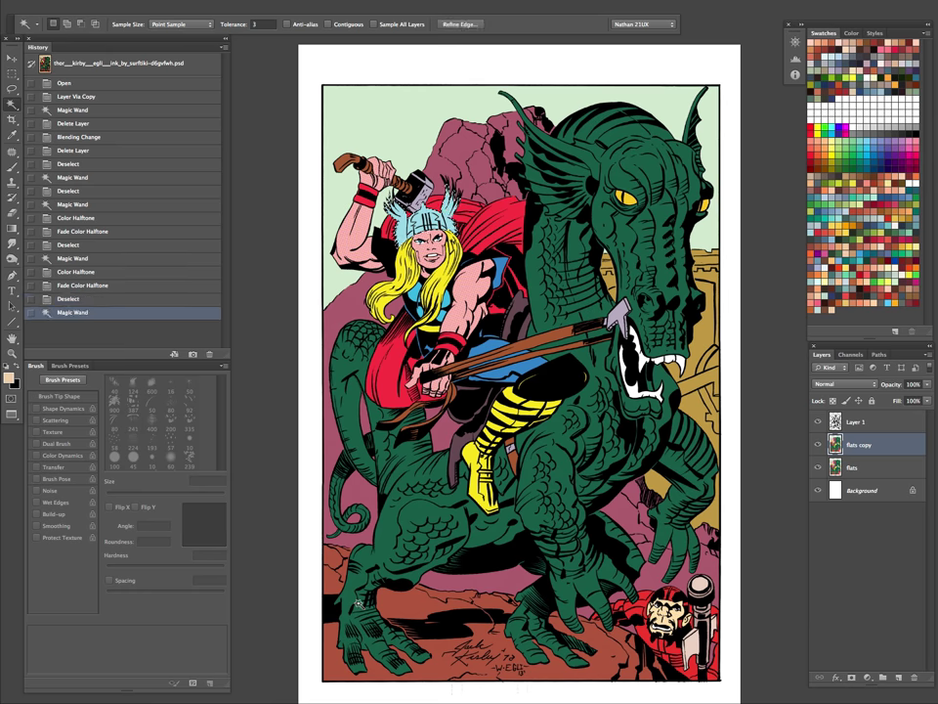
{"action": "key", "text": "z"}
{"action": "left_click_drag", "start_coordinate": [453, 233], "coordinate": [528, 404]}
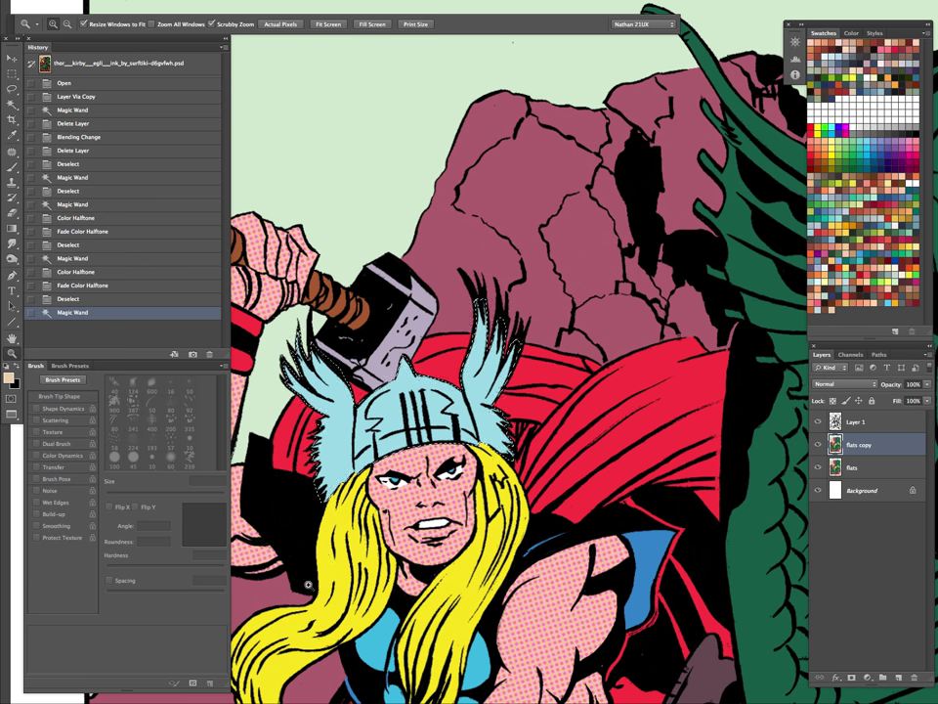
Step: Sample the helmet's light blue as the background color and fill the selected helmet with white
{"action": "key", "text": "i"}
{"action": "left_click", "coordinate": [402, 414]}
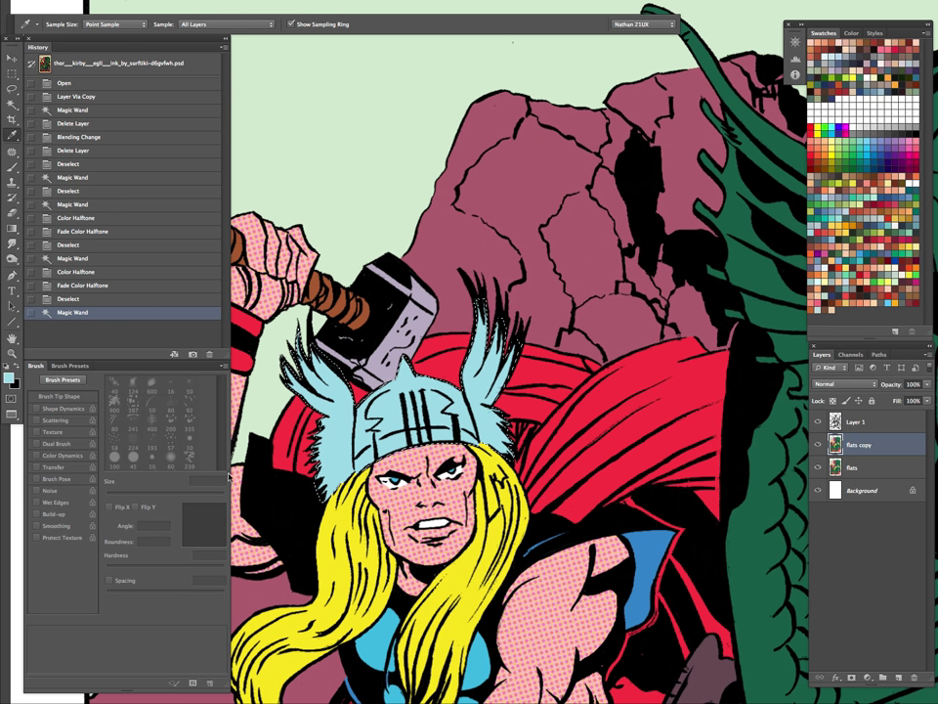
{"action": "key", "text": "x"}
{"action": "left_click_drag", "start_coordinate": [275, 454], "coordinate": [658, 415]}
{"action": "left_click", "coordinate": [434, 383]}
{"action": "left_click_drag", "start_coordinate": [694, 476], "coordinate": [341, 485]}
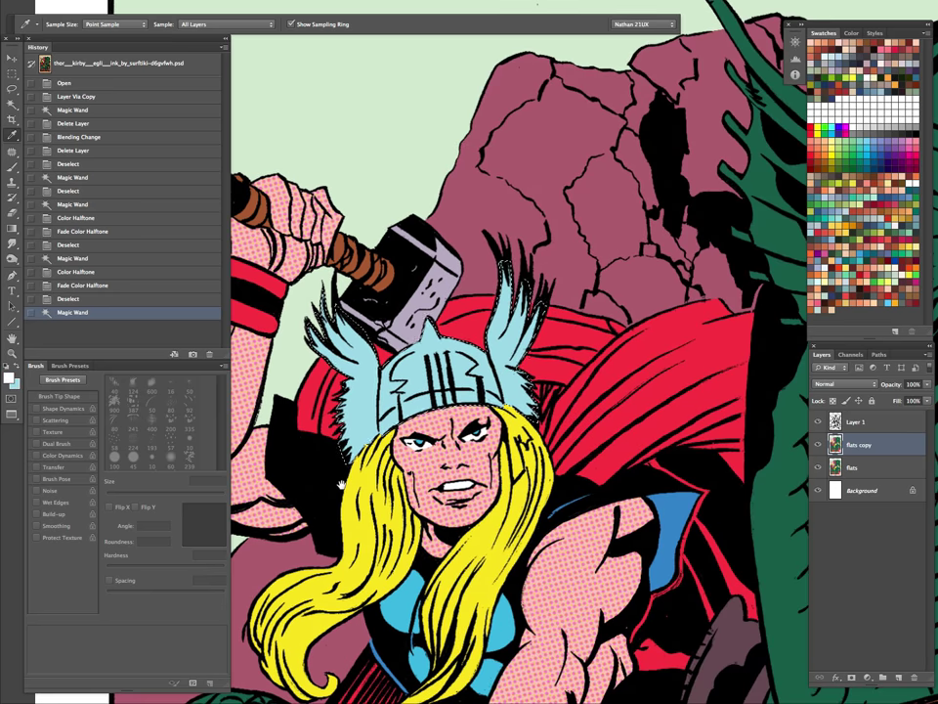
{"action": "key", "text": "alt+BackSpace"}
Step: Shade the dome of Thor's white helmet with light blue using a soft 15 to 20 px brush, leaving white highlights
{"action": "key", "text": "z"}
{"action": "left_click_drag", "start_coordinate": [592, 421], "coordinate": [498, 423]}
{"action": "left_click_drag", "start_coordinate": [566, 430], "coordinate": [576, 261]}
{"action": "left_click_drag", "start_coordinate": [507, 288], "coordinate": [509, 489]}
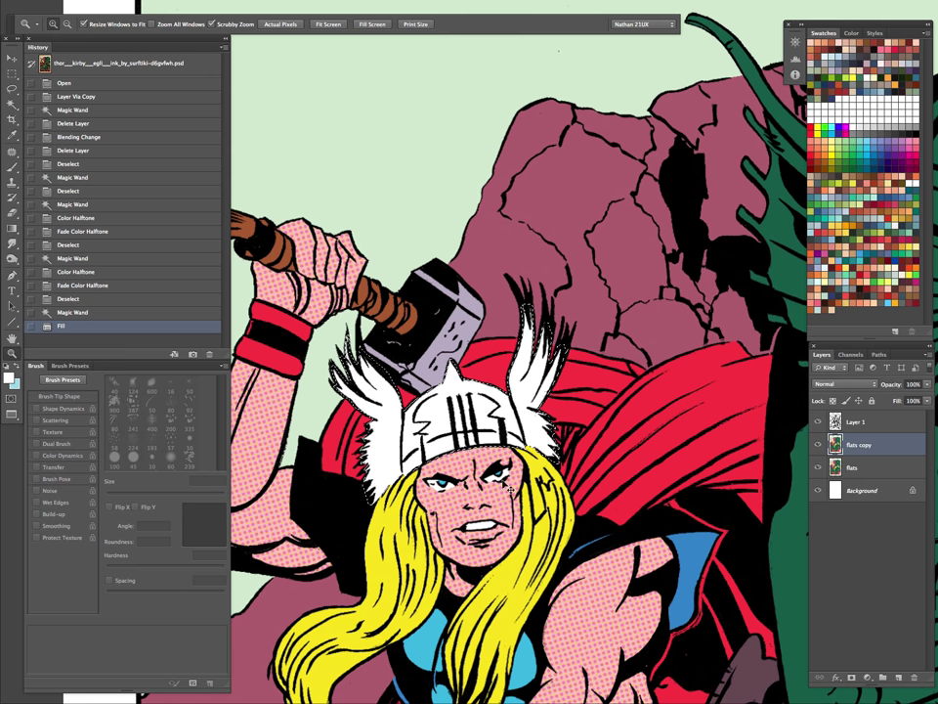
{"action": "key", "text": "b"}
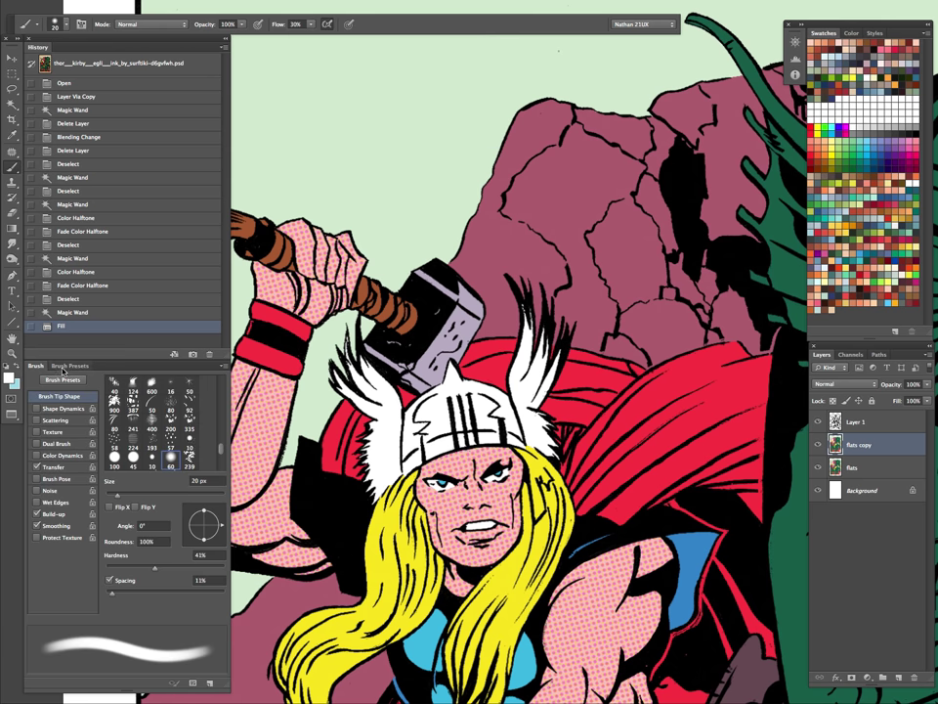
{"action": "mouse_move", "coordinate": [444, 403]}
{"action": "left_mouse_down"}
{"action": "mouse_move", "coordinate": [431, 449]}
{"action": "mouse_move", "coordinate": [417, 442]}
{"action": "mouse_move", "coordinate": [502, 421]}
{"action": "left_mouse_up"}
{"action": "key", "text": "x"}
{"action": "key", "text": "super+z"}
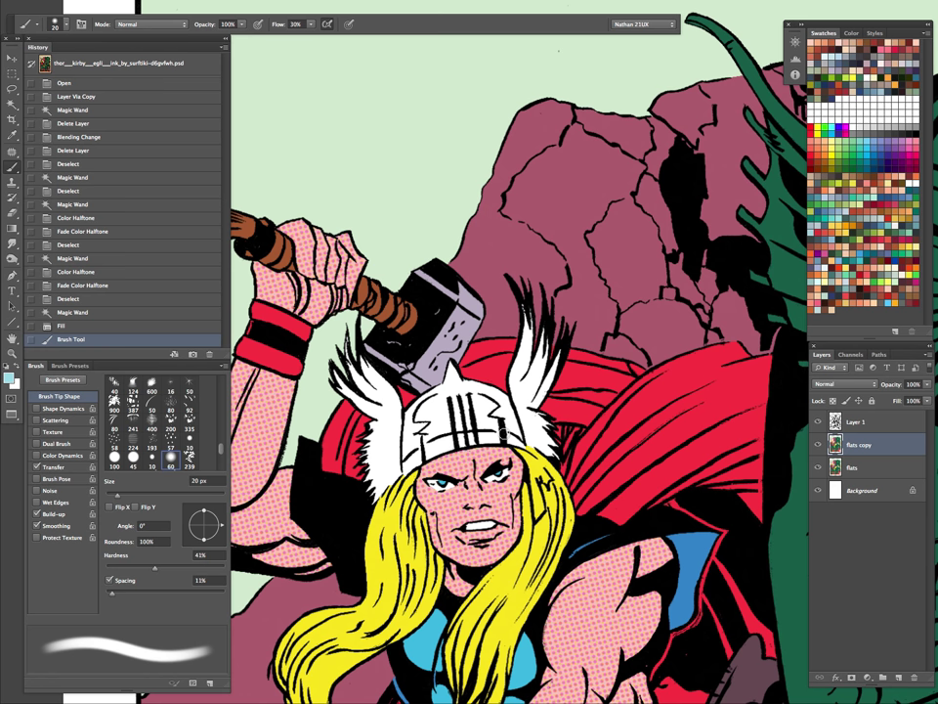
{"action": "key", "text": "bracketleft"}
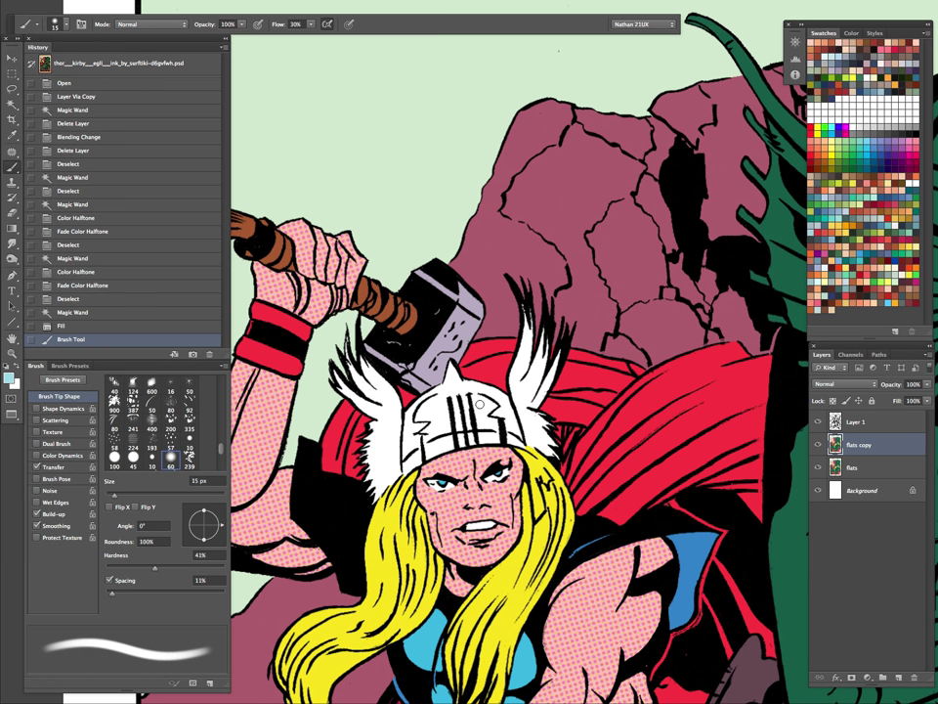
{"action": "mouse_move", "coordinate": [487, 419]}
{"action": "left_mouse_down"}
{"action": "mouse_move", "coordinate": [498, 442]}
{"action": "mouse_move", "coordinate": [491, 419]}
{"action": "mouse_move", "coordinate": [460, 396]}
{"action": "left_mouse_up"}
{"action": "mouse_move", "coordinate": [458, 401]}
{"action": "left_mouse_down"}
{"action": "mouse_move", "coordinate": [435, 398]}
{"action": "mouse_move", "coordinate": [421, 415]}
{"action": "mouse_move", "coordinate": [431, 453]}
{"action": "mouse_move", "coordinate": [439, 426]}
{"action": "mouse_move", "coordinate": [427, 430]}
{"action": "mouse_move", "coordinate": [427, 442]}
{"action": "left_mouse_up"}
{"action": "key", "text": "bracketright"}
{"action": "mouse_move", "coordinate": [444, 408]}
{"action": "left_mouse_down"}
{"action": "mouse_move", "coordinate": [440, 450]}
{"action": "mouse_move", "coordinate": [471, 422]}
{"action": "mouse_move", "coordinate": [485, 440]}
{"action": "mouse_move", "coordinate": [496, 432]}
{"action": "mouse_move", "coordinate": [519, 443]}
{"action": "left_mouse_up"}
{"action": "key", "text": "bracketleft"}
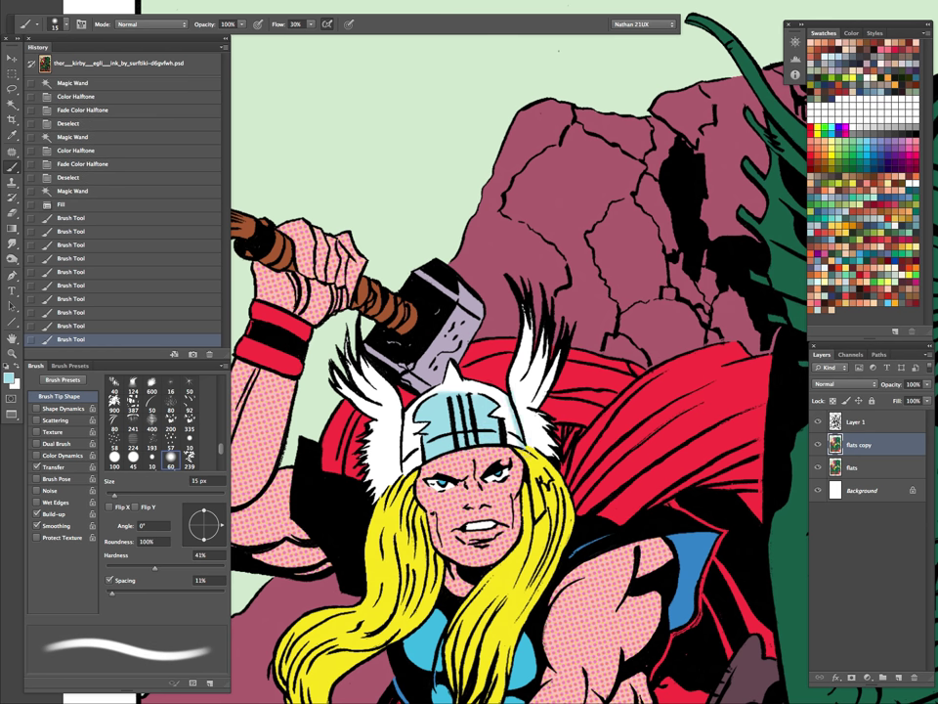
Step: Brush light blue shading along the fur side and wing on the left of Thor's helmet, enlarging the brush to 20 px
{"action": "left_click_drag", "start_coordinate": [404, 414], "coordinate": [409, 482]}
{"action": "left_click_drag", "start_coordinate": [410, 479], "coordinate": [405, 453]}
{"action": "key", "text": "bracketright"}
{"action": "key", "text": "bracketright"}
{"action": "key", "text": "bracketleft"}
{"action": "mouse_move", "coordinate": [350, 392]}
{"action": "left_mouse_down"}
{"action": "mouse_move", "coordinate": [375, 414]}
{"action": "mouse_move", "coordinate": [397, 477]}
{"action": "mouse_move", "coordinate": [375, 503]}
{"action": "left_mouse_up"}
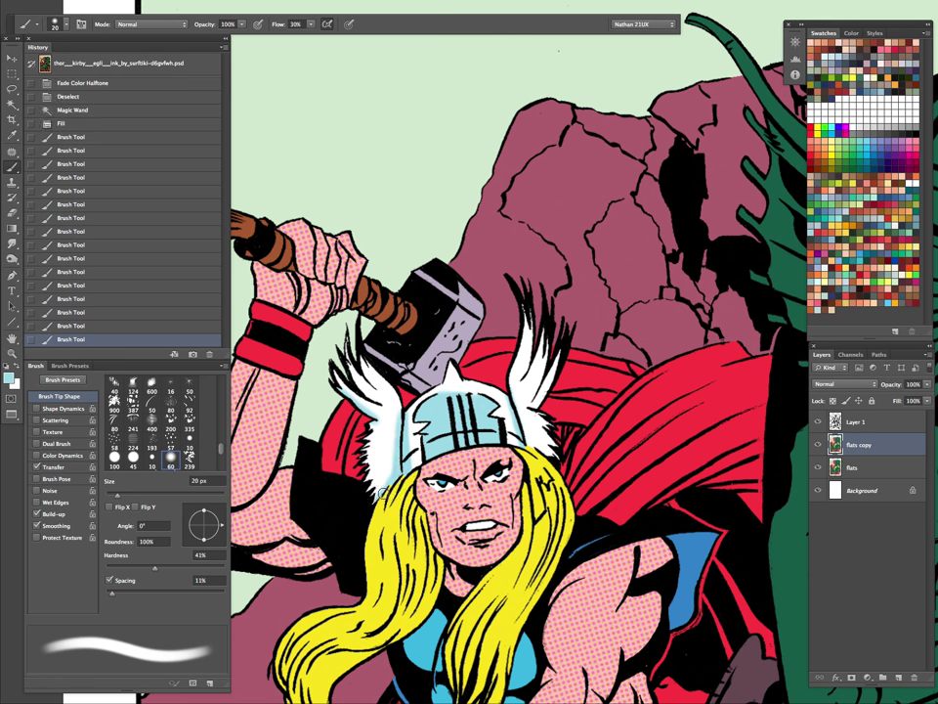
Step: Brush light blue shading onto the fur side and wing on the right of Thor's helmet, and clear the selection
{"action": "mouse_move", "coordinate": [510, 399]}
{"action": "left_mouse_down"}
{"action": "mouse_move", "coordinate": [549, 432]}
{"action": "mouse_move", "coordinate": [565, 461]}
{"action": "left_mouse_up"}
{"action": "left_click_drag", "start_coordinate": [537, 409], "coordinate": [564, 378]}
{"action": "key", "text": "bracketleft"}
{"action": "key", "text": "bracketleft"}
{"action": "key", "text": "bracketleft"}
{"action": "key", "text": "bracketright"}
{"action": "key", "text": "z"}
{"action": "mouse_move", "coordinate": [526, 463]}
{"action": "left_mouse_down"}
{"action": "mouse_move", "coordinate": [454, 475]}
{"action": "mouse_move", "coordinate": [518, 481]}
{"action": "left_mouse_up"}
{"action": "left_click_drag", "start_coordinate": [568, 511], "coordinate": [523, 330]}
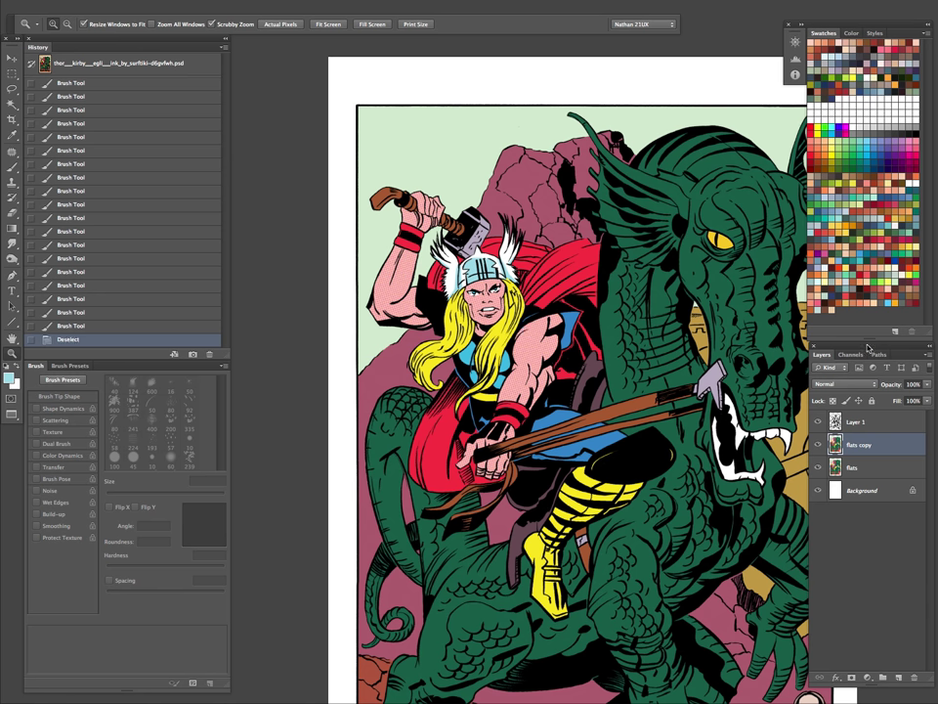
Step: Add a new layer above Layer 1 and fill it with a pale tan swatch color
{"action": "left_click", "coordinate": [855, 421]}
{"action": "key", "text": "ctrl+shift+n"}
{"action": "key", "text": "Return"}
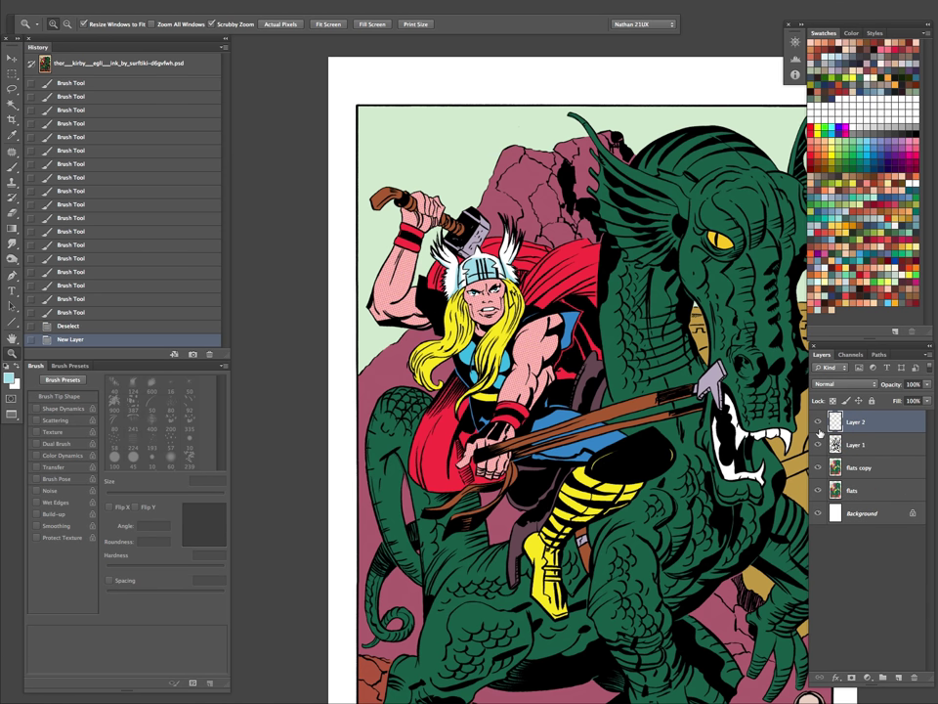
{"action": "left_click", "coordinate": [833, 307]}
{"action": "key", "text": "alt+BackSpace"}
Step: Set the blend mode of the tan-filled Layer 2 to Multiply
{"action": "left_click_drag", "start_coordinate": [641, 416], "coordinate": [597, 405]}
{"action": "left_click_drag", "start_coordinate": [660, 470], "coordinate": [521, 480]}
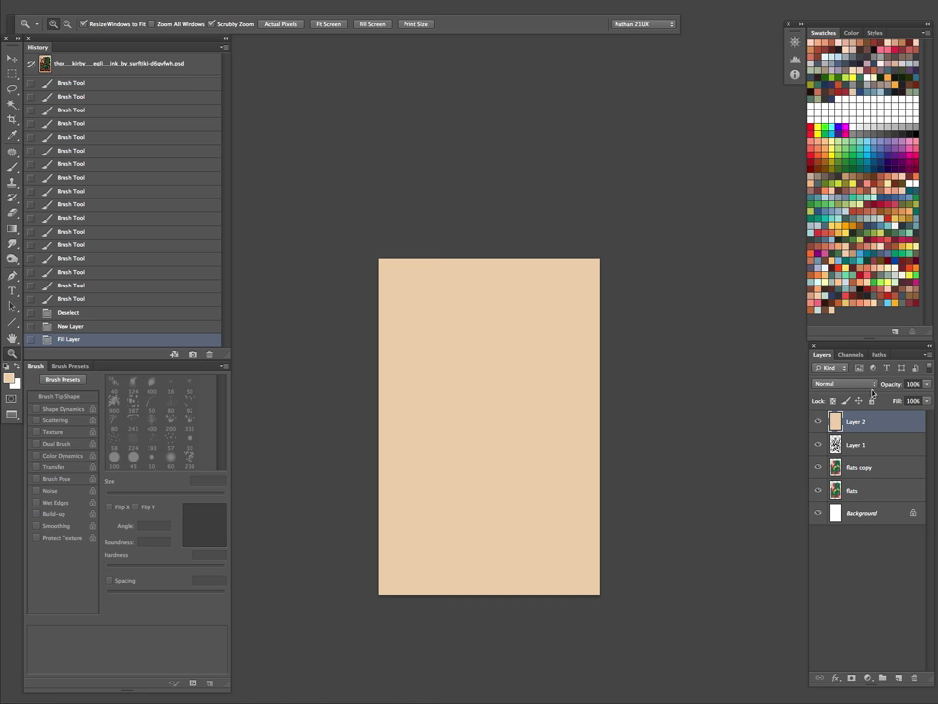
{"action": "left_click", "coordinate": [858, 384]}
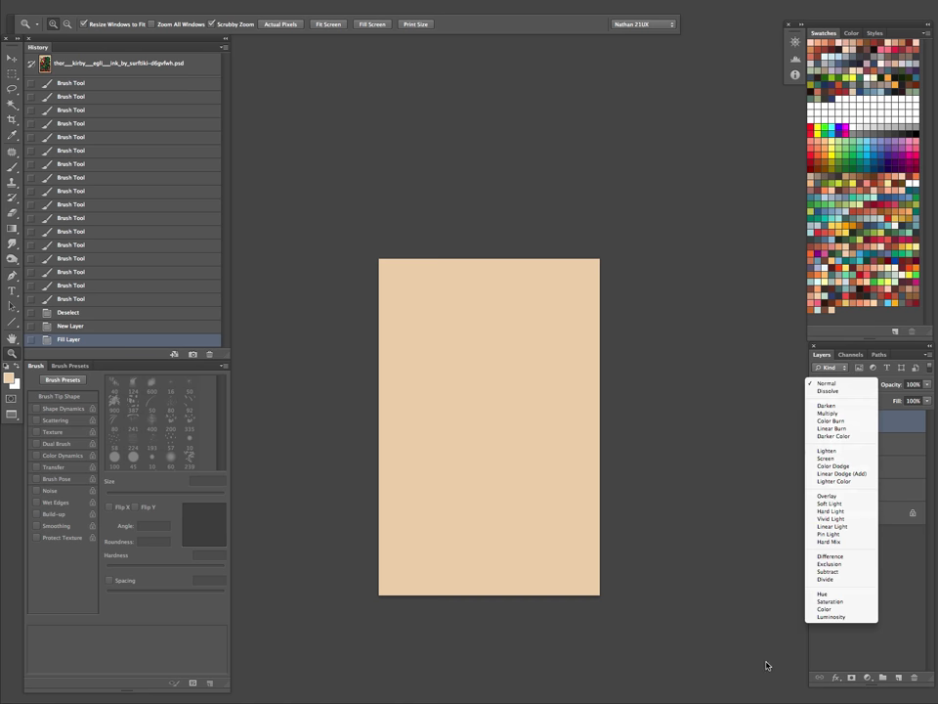
{"action": "left_click", "coordinate": [828, 413]}
Step: Hide the interface panels and examine the tan-tinted artwork both close up and as a whole page
{"action": "left_click_drag", "start_coordinate": [558, 387], "coordinate": [522, 463]}
{"action": "key", "text": "Tab"}
{"action": "left_click_drag", "start_coordinate": [572, 429], "coordinate": [532, 449]}
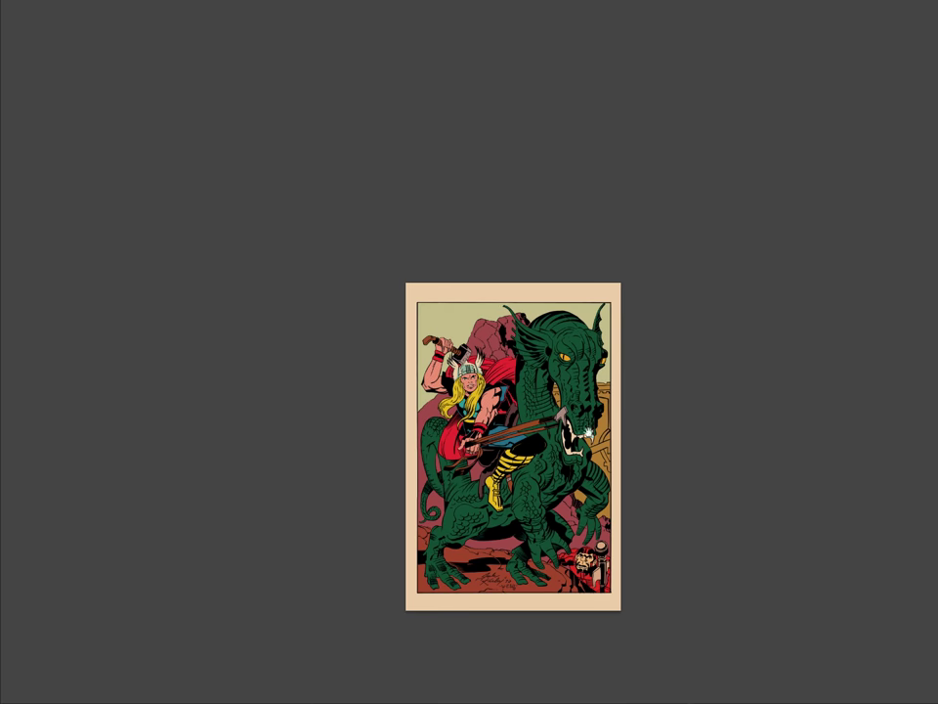
{"action": "left_click_drag", "start_coordinate": [595, 445], "coordinate": [630, 417]}
{"action": "left_click_drag", "start_coordinate": [607, 509], "coordinate": [631, 494]}
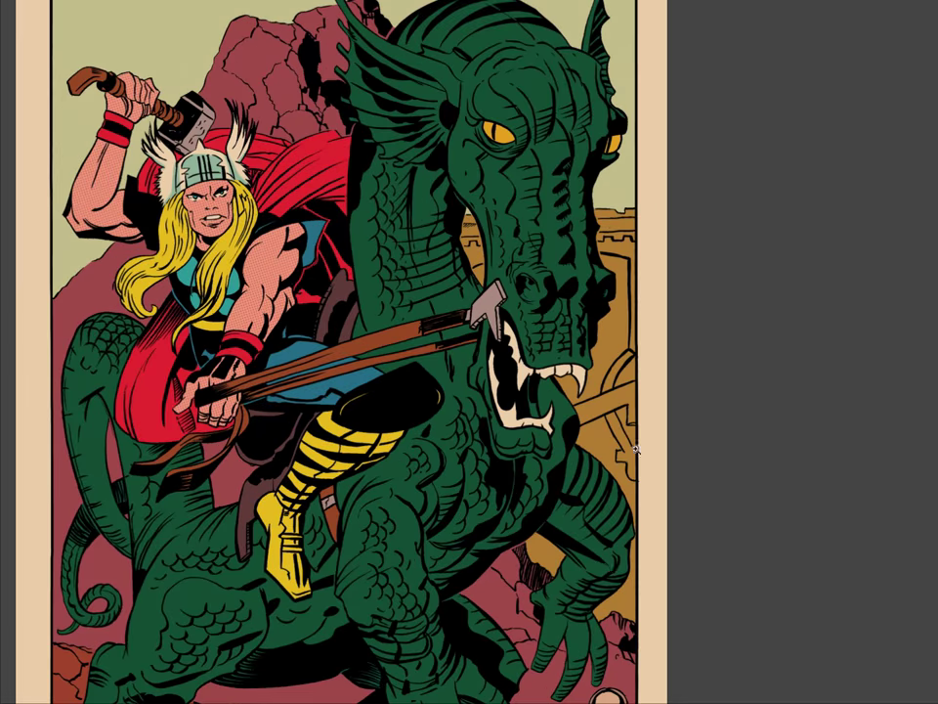
{"action": "scroll", "coordinate": [627, 476], "scroll_direction": "down", "scroll_amount": 4}
{"action": "left_click_drag", "start_coordinate": [628, 538], "coordinate": [622, 460]}
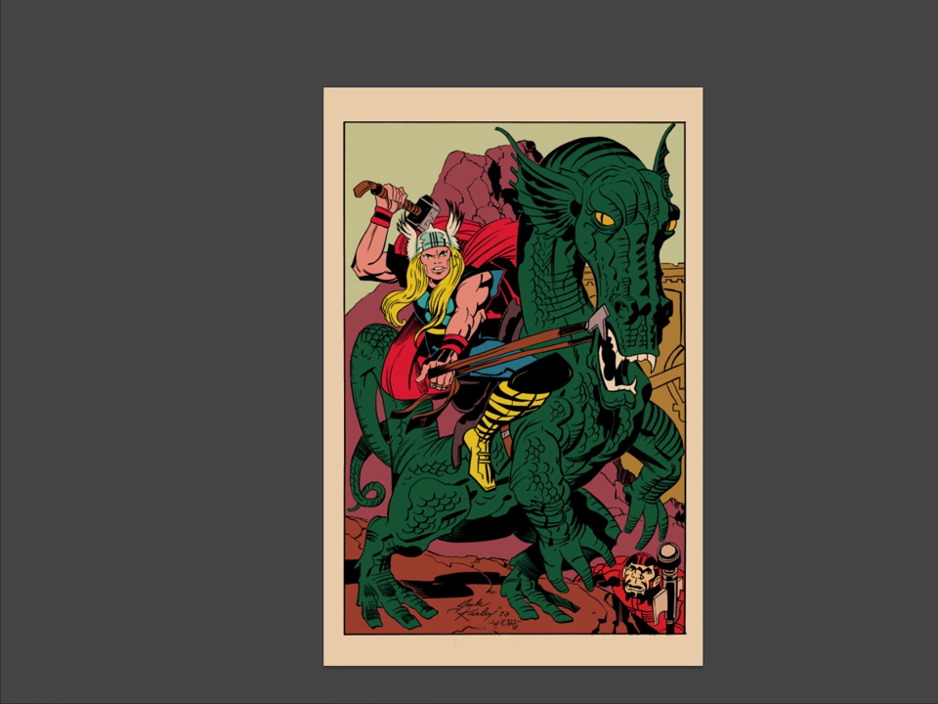